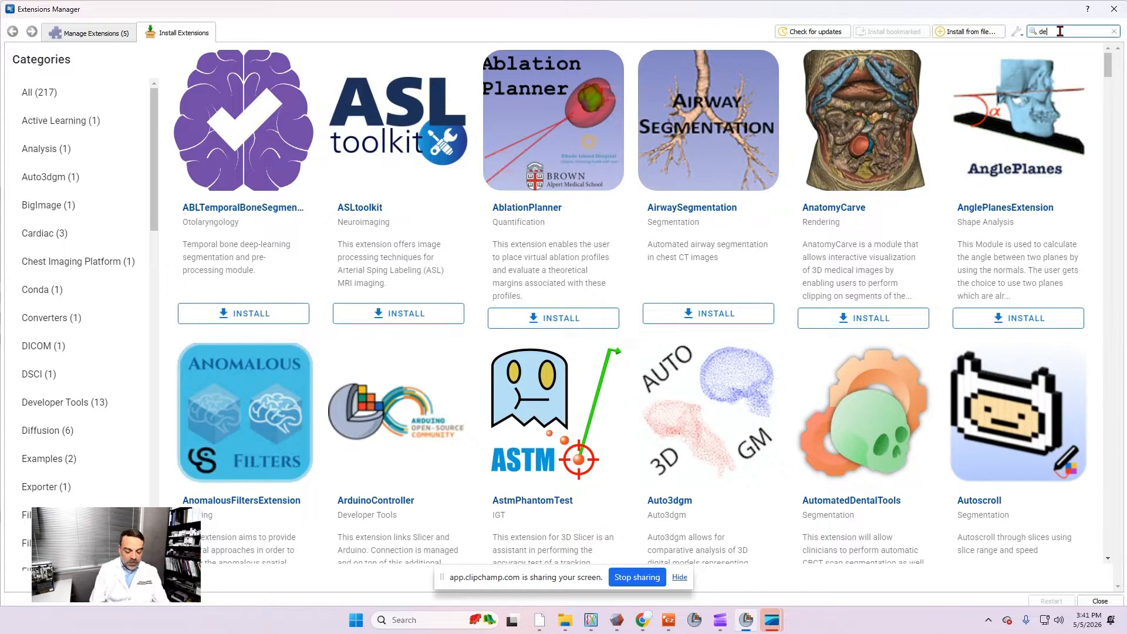
Step: Search the installable extensions for dental tools
{"action": "type", "text": "al"}
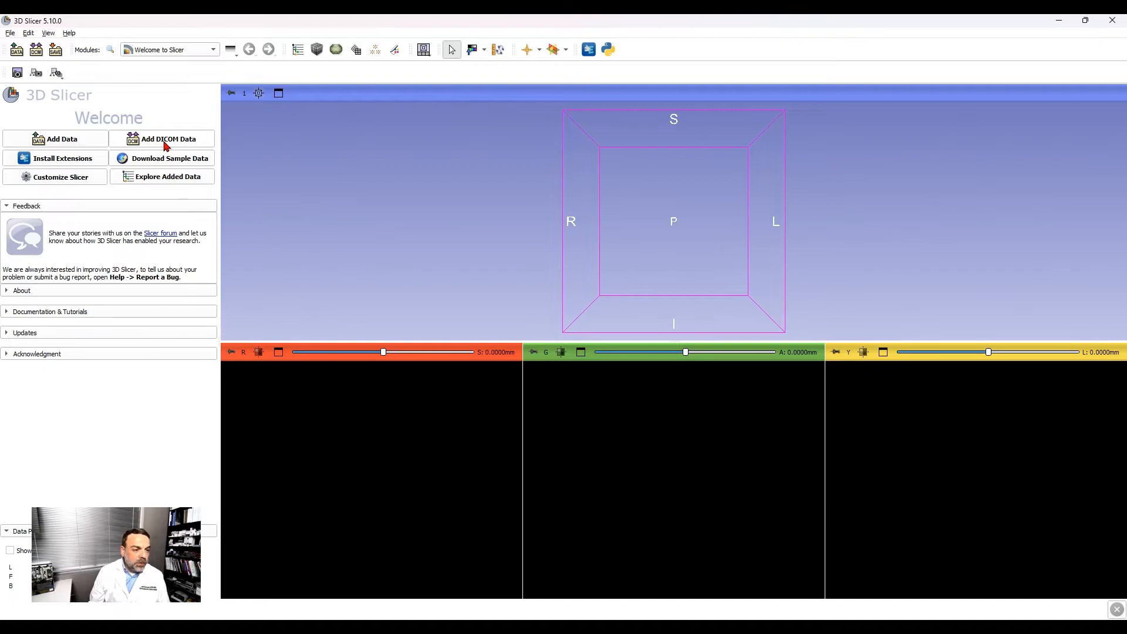
Step: Load the CT series of the 20260110 study from the DICOM database and rename it CBCT Before Rendering
{"action": "left_click", "coordinate": [165, 141]}
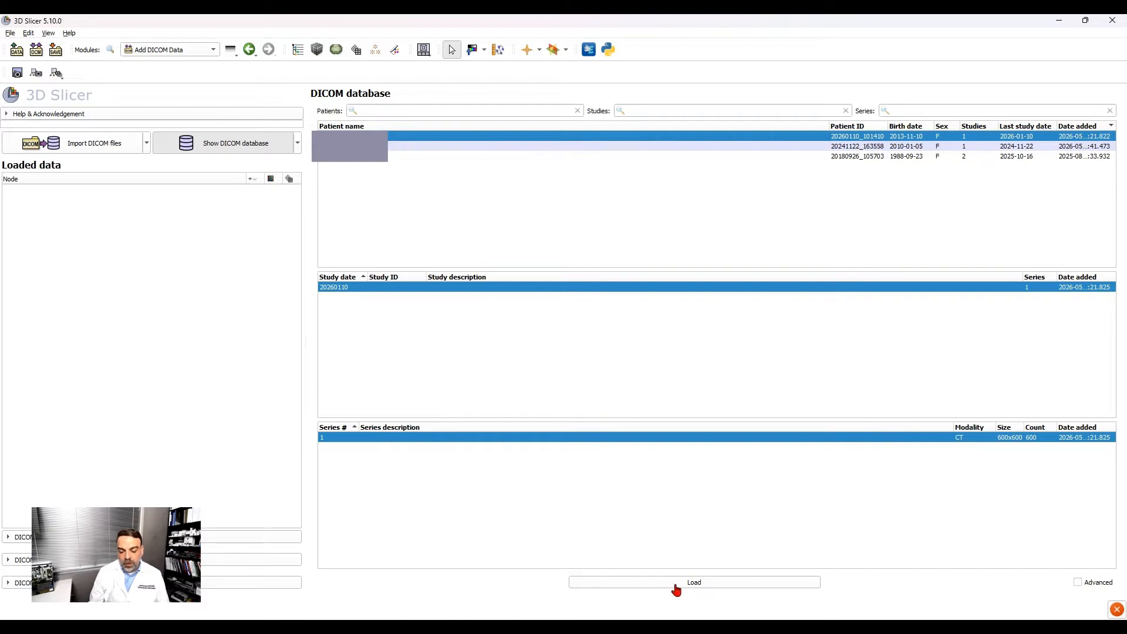
{"action": "left_click", "coordinate": [704, 583]}
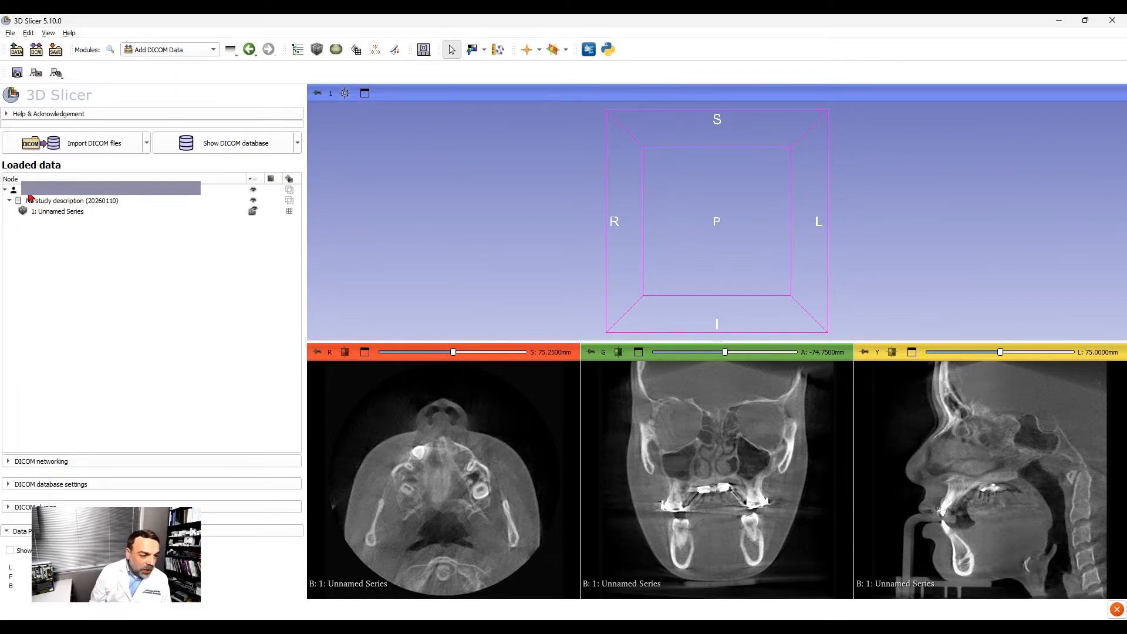
{"action": "left_click", "coordinate": [54, 215]}
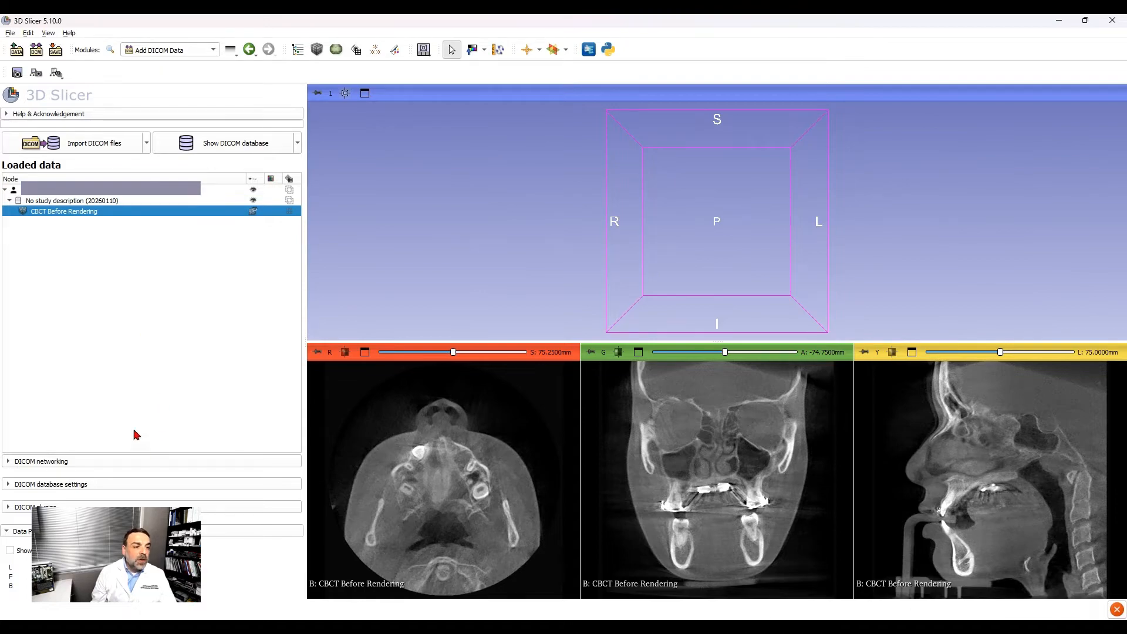
Step: Run DentalSegmentator on the CBCT Before Rendering volume with the cuda device, creating a new segmentation
{"action": "left_click", "coordinate": [110, 51]}
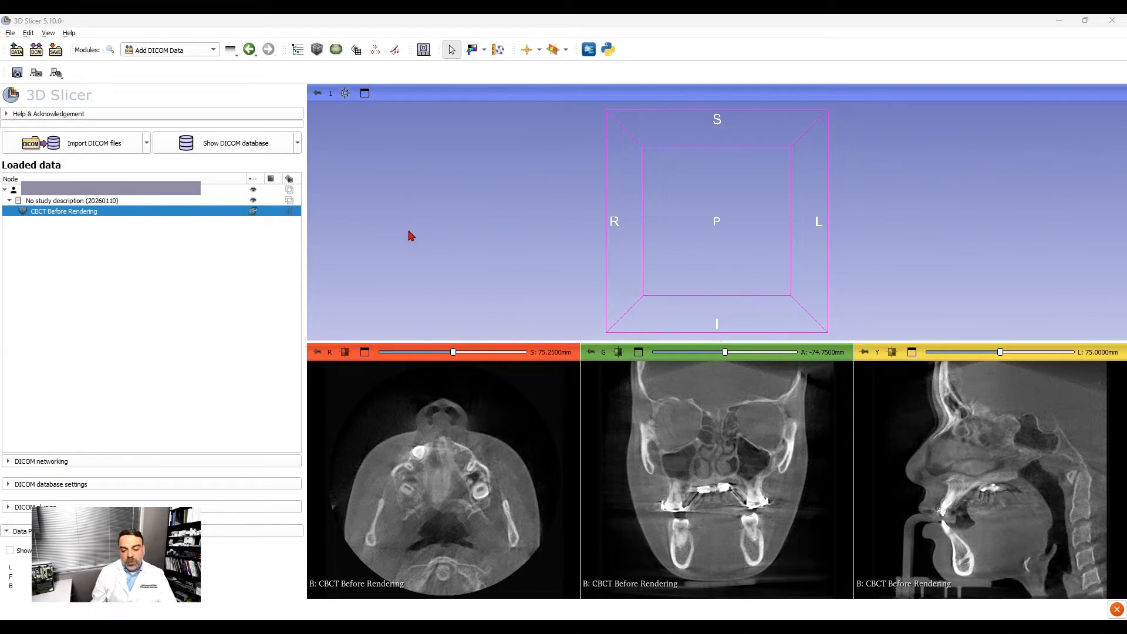
{"action": "left_click", "coordinate": [543, 441]}
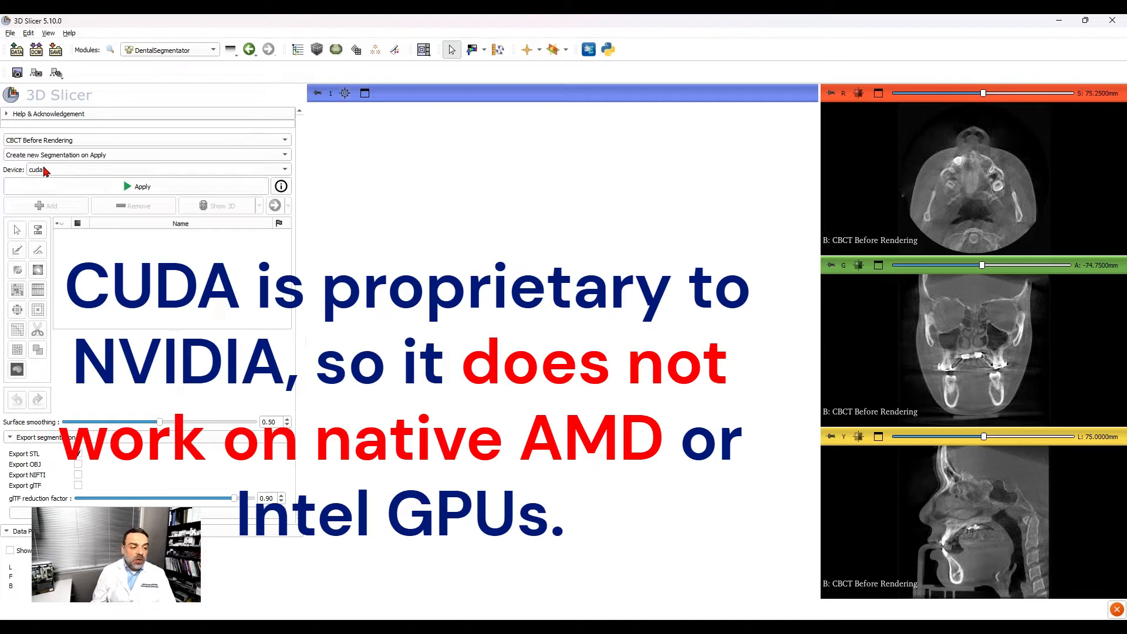
{"action": "left_click", "coordinate": [136, 187]}
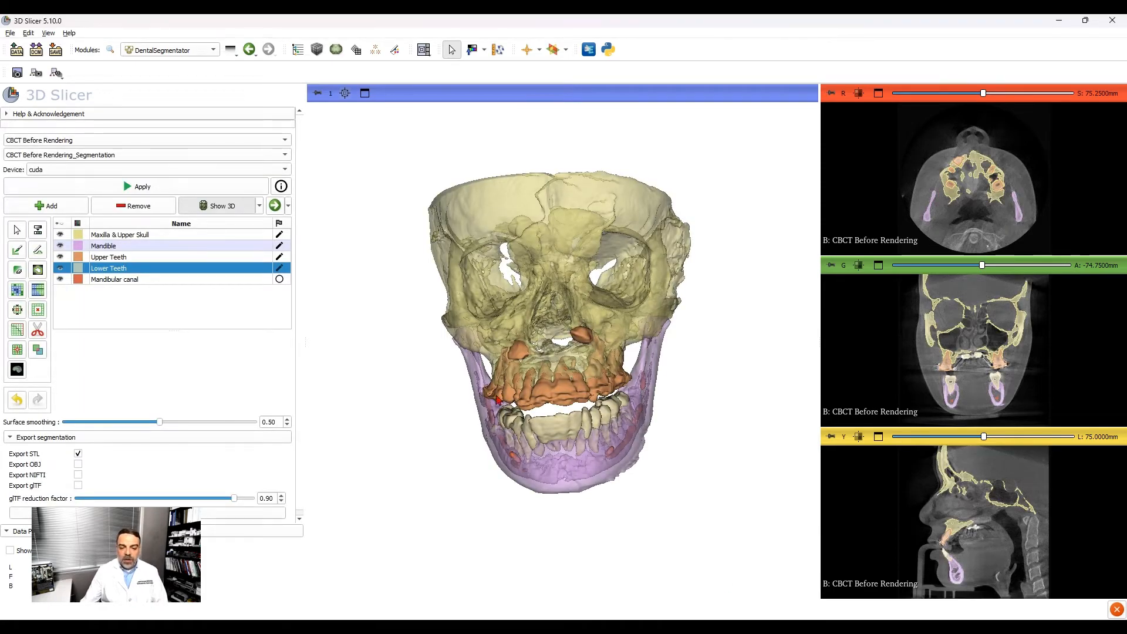
Step: Inspect the segmented skull, mandible, teeth and mandibular canals in 3D from both sides and up close
{"action": "left_click_drag", "start_coordinate": [496, 400], "coordinate": [612, 312]}
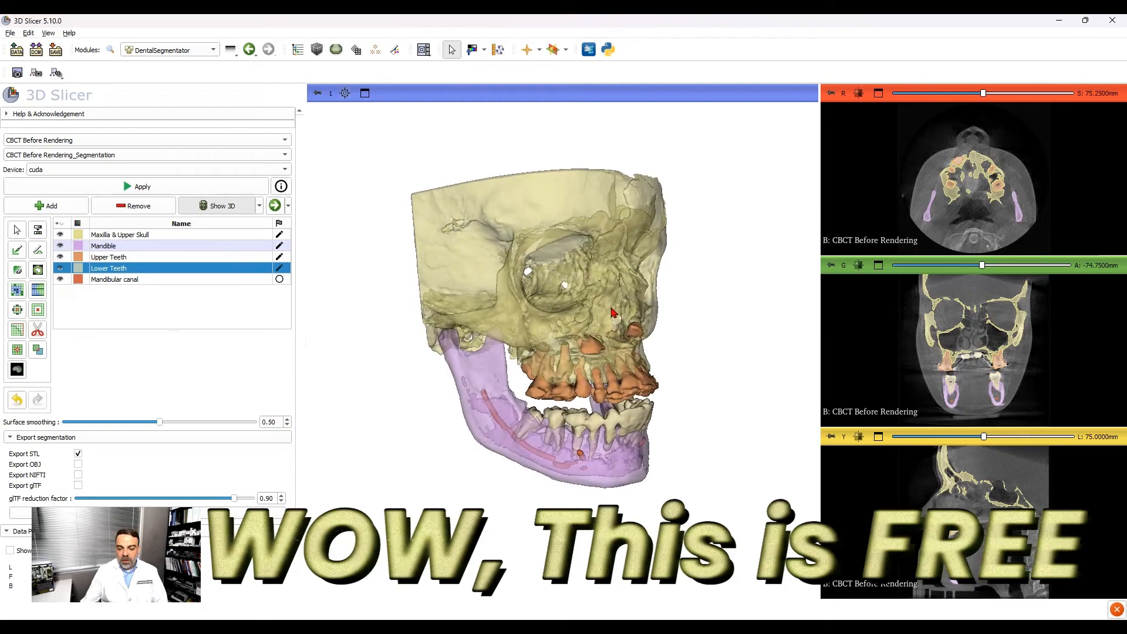
{"action": "left_click_drag", "start_coordinate": [656, 382], "coordinate": [498, 389]}
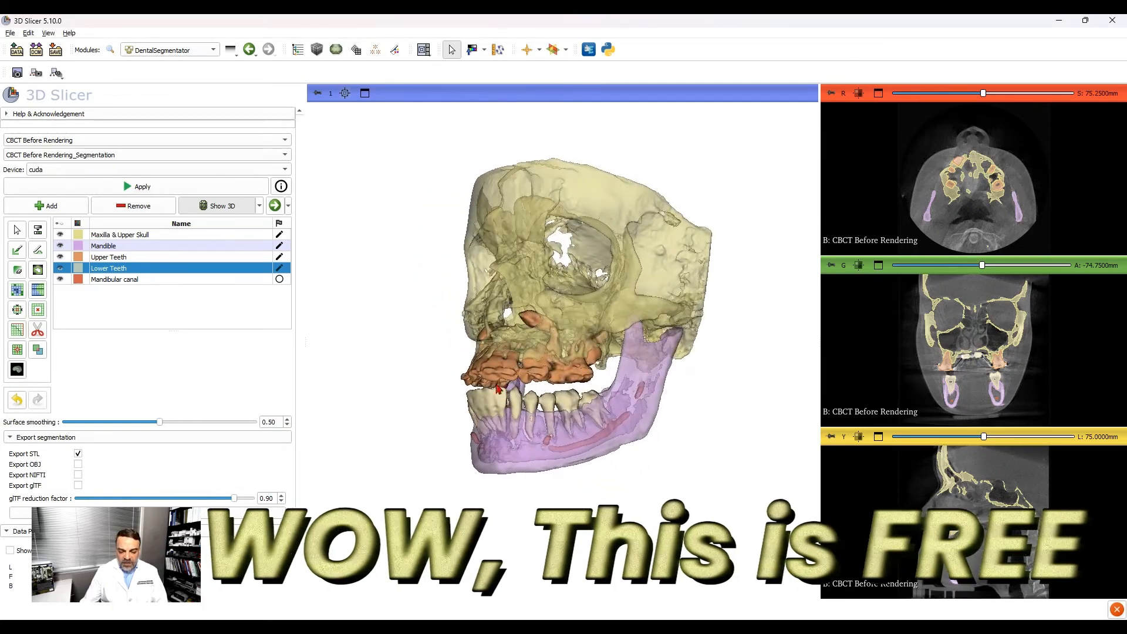
{"action": "scroll", "coordinate": [488, 388], "scroll_direction": "up", "scroll_amount": 3}
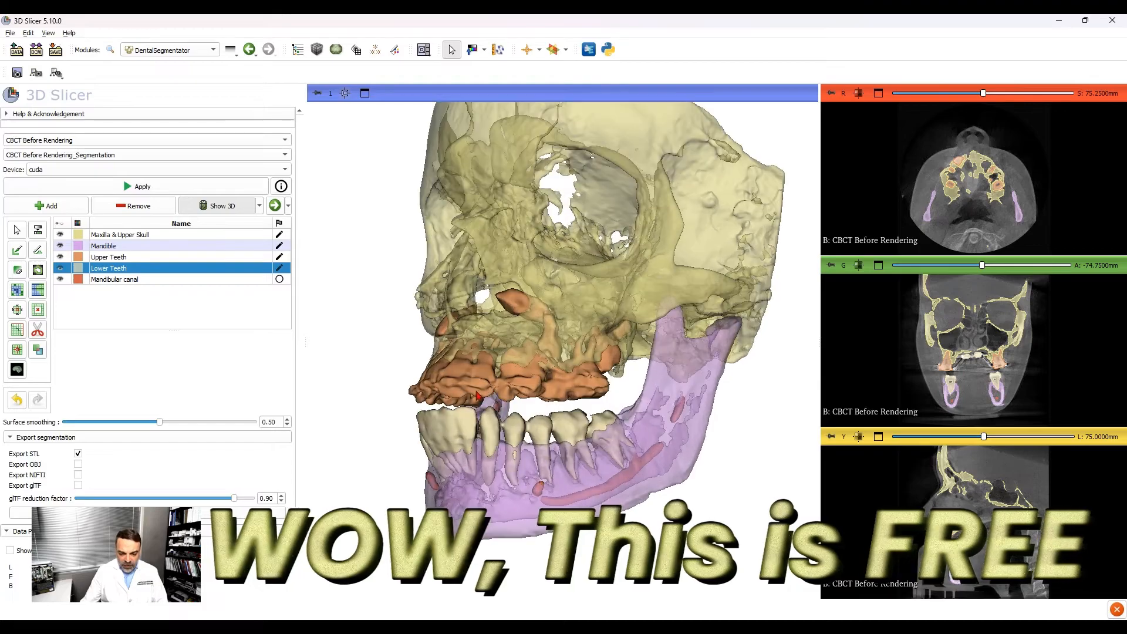
{"action": "left_click_drag", "start_coordinate": [465, 397], "coordinate": [627, 435]}
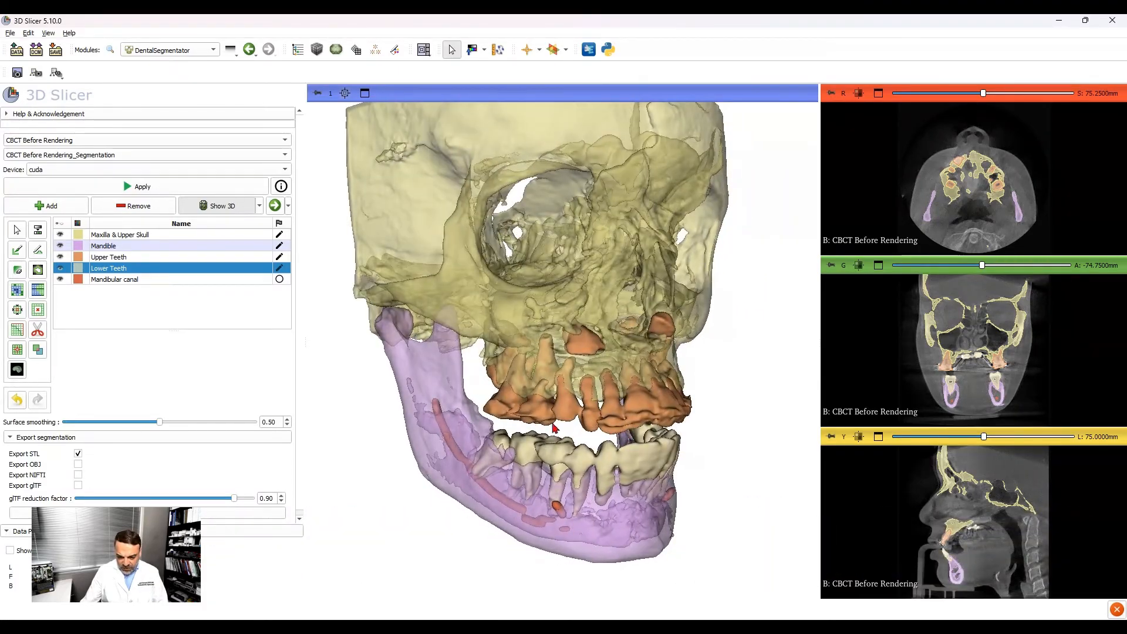
{"action": "left_click_drag", "start_coordinate": [553, 427], "coordinate": [454, 401]}
{"action": "left_click_drag", "start_coordinate": [539, 405], "coordinate": [476, 417]}
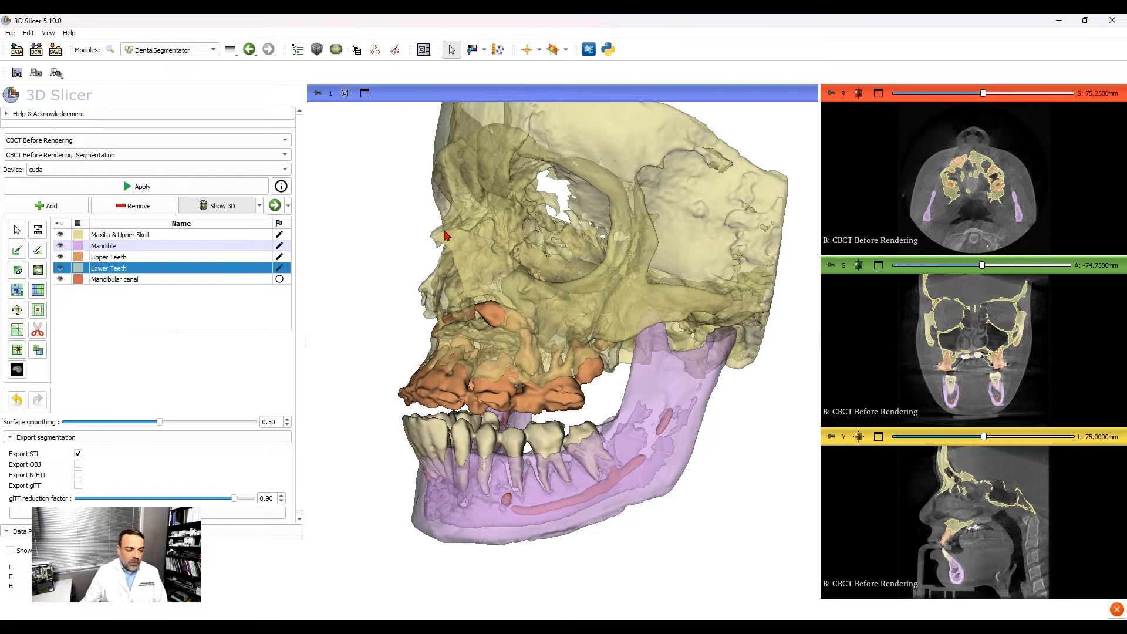
Step: Hide the Mandibular canal, Maxilla & Upper Skull and Mandible segments and examine the upper and lower teeth in 3D
{"action": "left_click", "coordinate": [60, 279]}
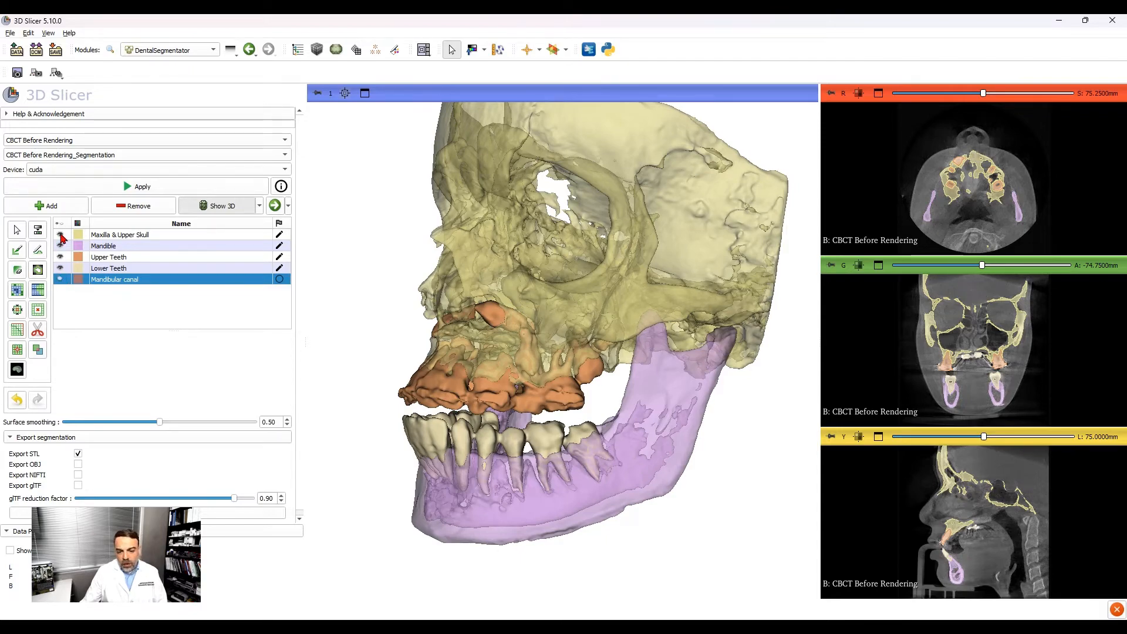
{"action": "left_click", "coordinate": [59, 234]}
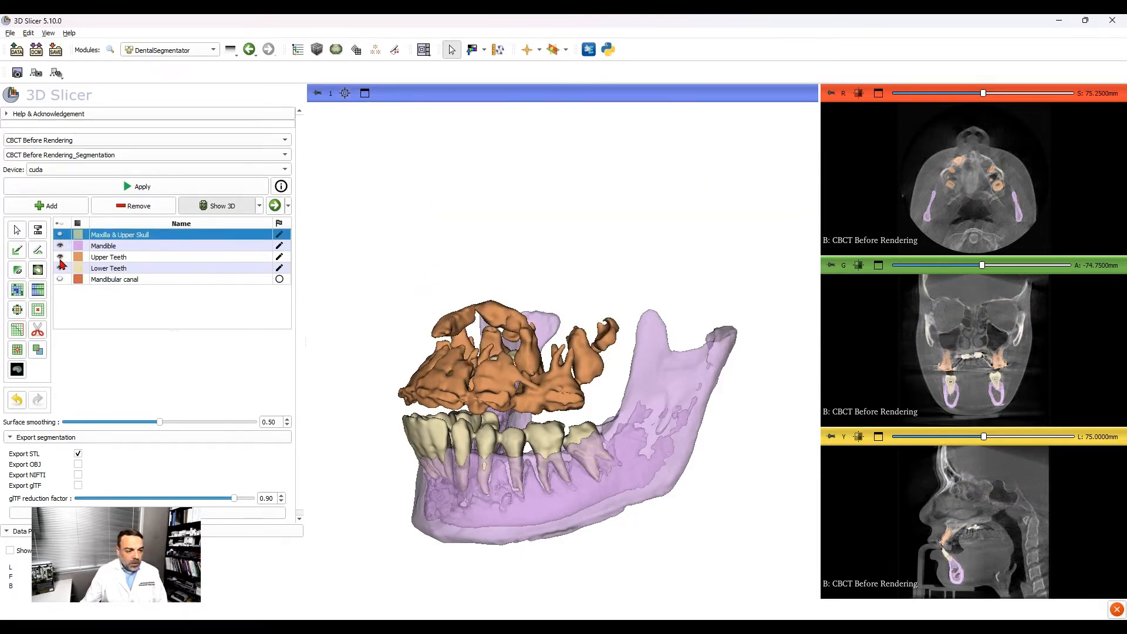
{"action": "left_click", "coordinate": [60, 246]}
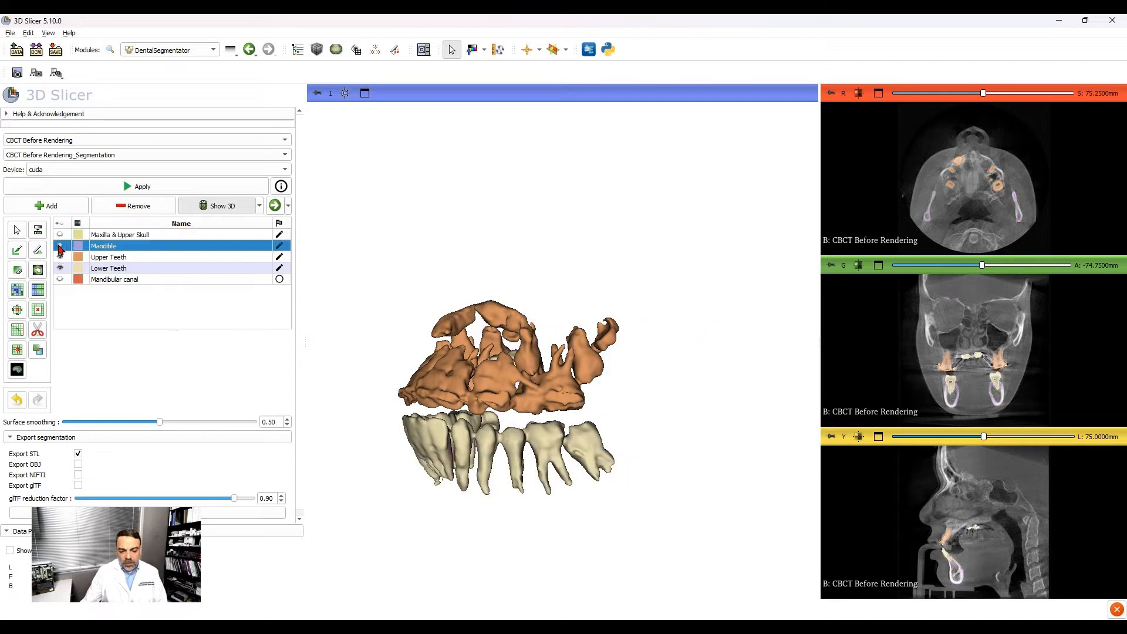
{"action": "mouse_move", "coordinate": [415, 405]}
{"action": "left_mouse_down"}
{"action": "mouse_move", "coordinate": [541, 403]}
{"action": "mouse_move", "coordinate": [431, 422]}
{"action": "mouse_move", "coordinate": [398, 399]}
{"action": "mouse_move", "coordinate": [405, 385]}
{"action": "mouse_move", "coordinate": [414, 423]}
{"action": "left_mouse_up"}
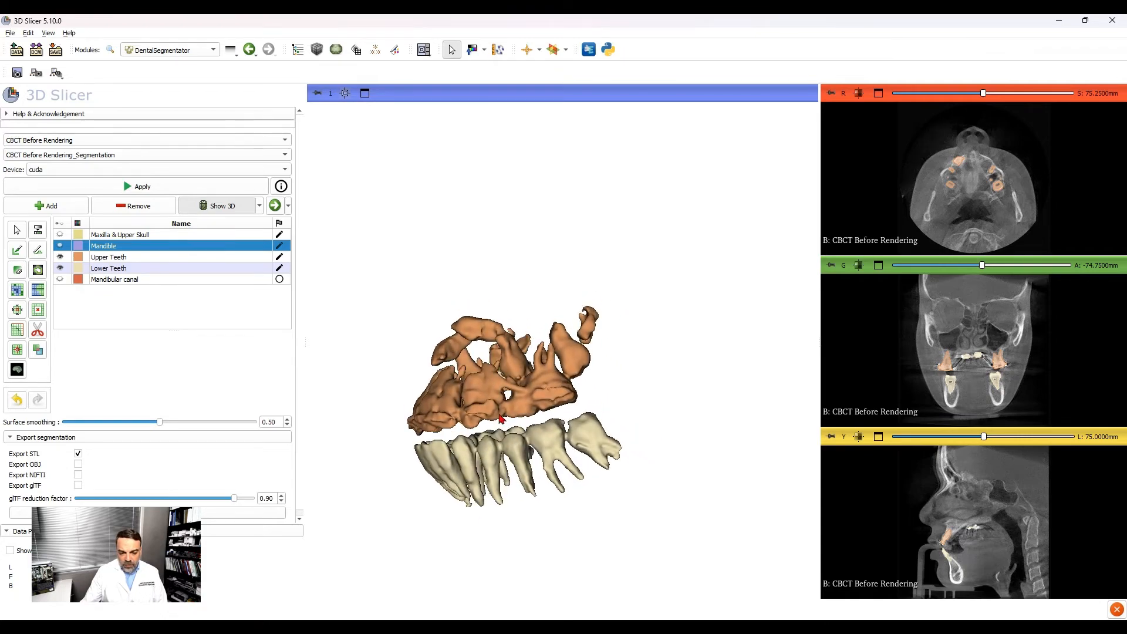
{"action": "scroll", "coordinate": [482, 379], "scroll_direction": "up", "scroll_amount": 2}
{"action": "left_click_drag", "start_coordinate": [448, 371], "coordinate": [527, 325]}
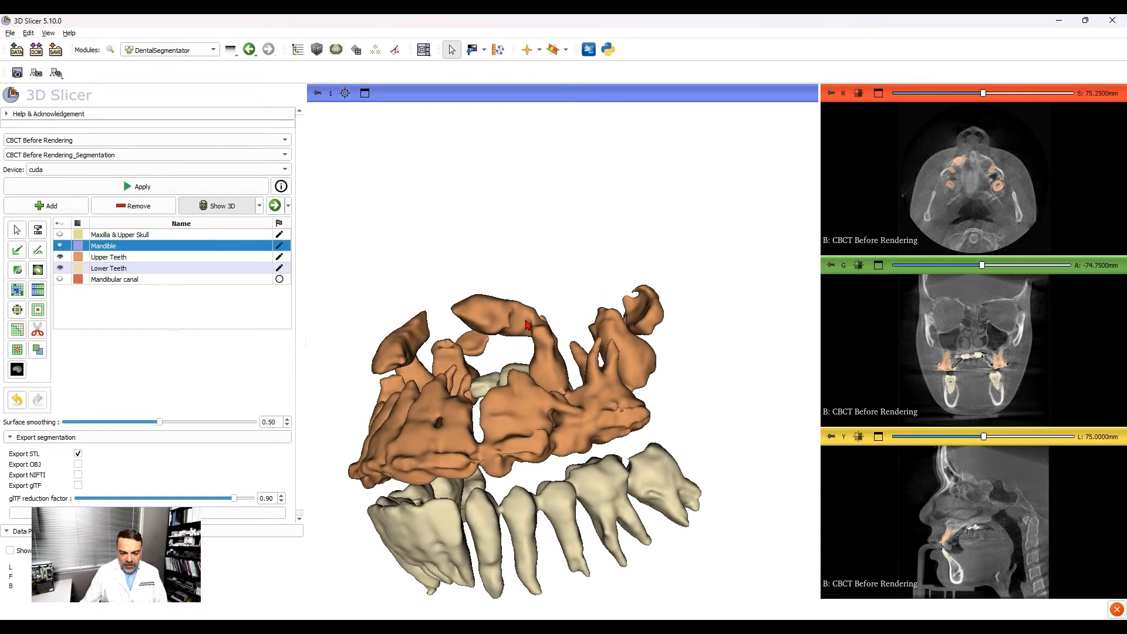
{"action": "left_click_drag", "start_coordinate": [459, 306], "coordinate": [469, 447]}
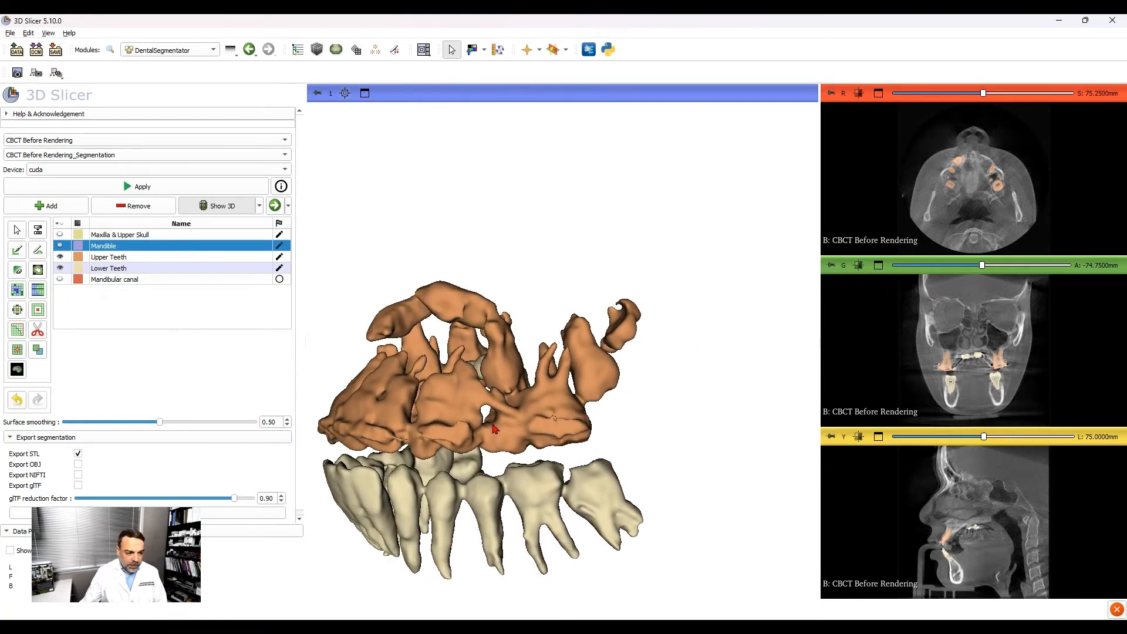
Step: Hide the Lower Teeth segment and examine the upper teeth and their roots from several angles
{"action": "left_click", "coordinate": [59, 268]}
{"action": "left_click_drag", "start_coordinate": [341, 392], "coordinate": [401, 413]}
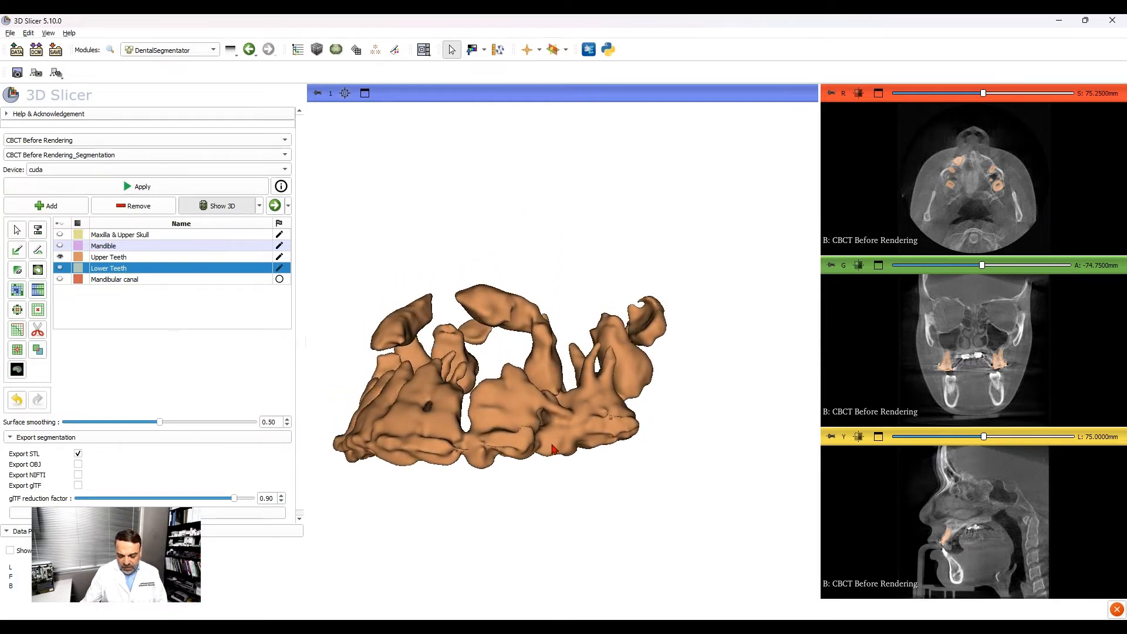
{"action": "left_click_drag", "start_coordinate": [538, 445], "coordinate": [520, 418]}
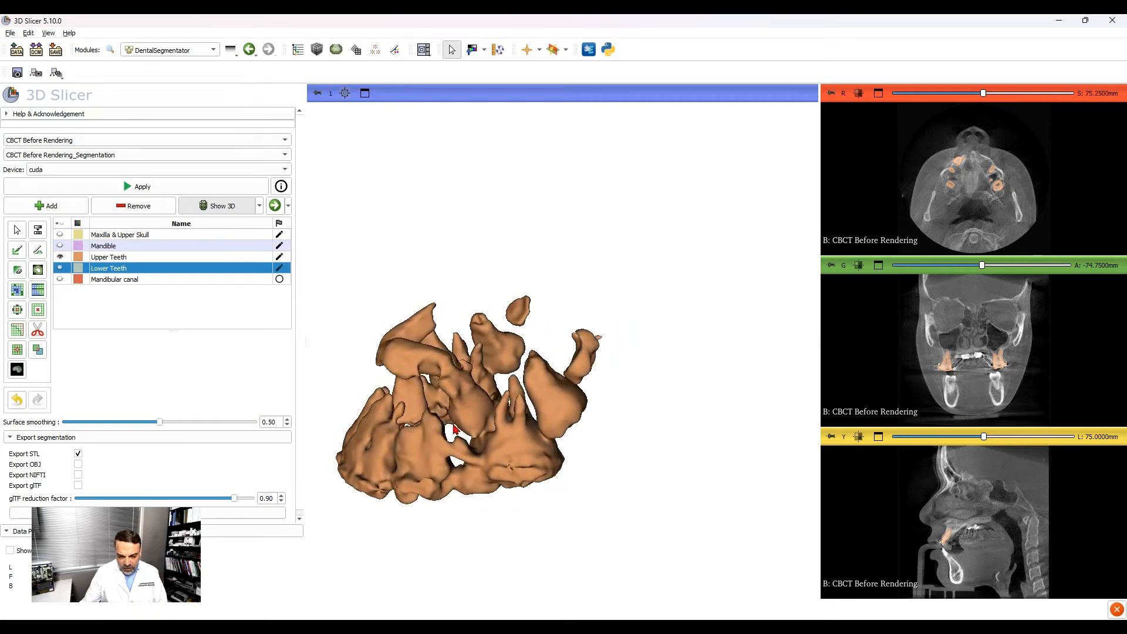
{"action": "left_click_drag", "start_coordinate": [441, 452], "coordinate": [524, 411]}
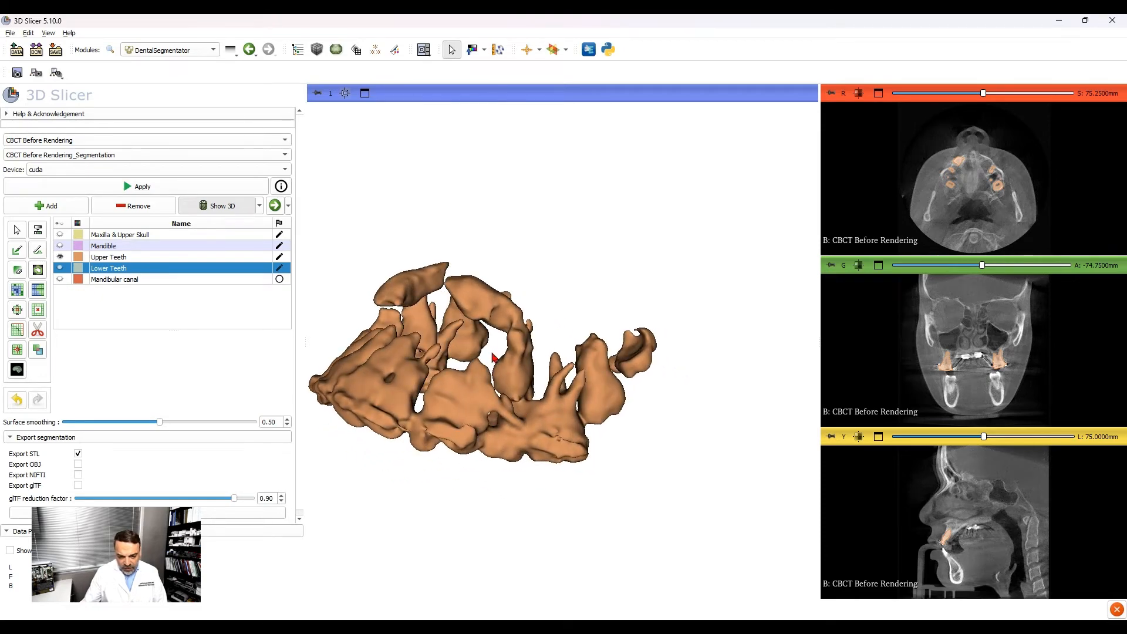
{"action": "left_click_drag", "start_coordinate": [490, 353], "coordinate": [520, 347]}
Step: Set the surface smoothing to 0.20 and check the upper teeth surface from the front
{"action": "left_click_drag", "start_coordinate": [160, 424], "coordinate": [101, 424]}
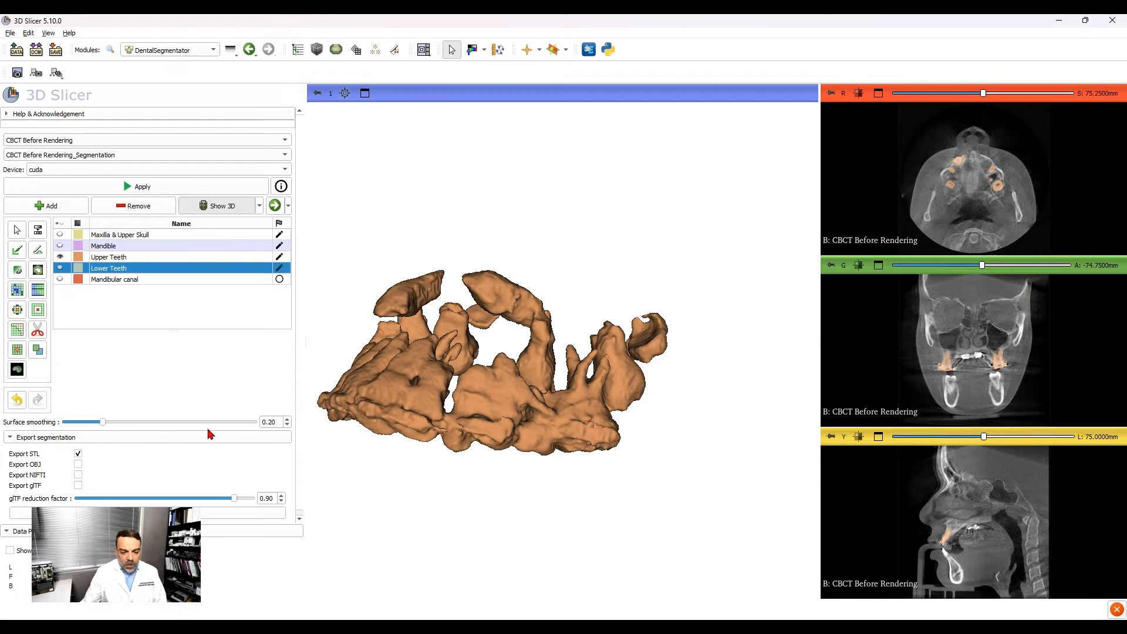
{"action": "left_click_drag", "start_coordinate": [427, 432], "coordinate": [534, 435]}
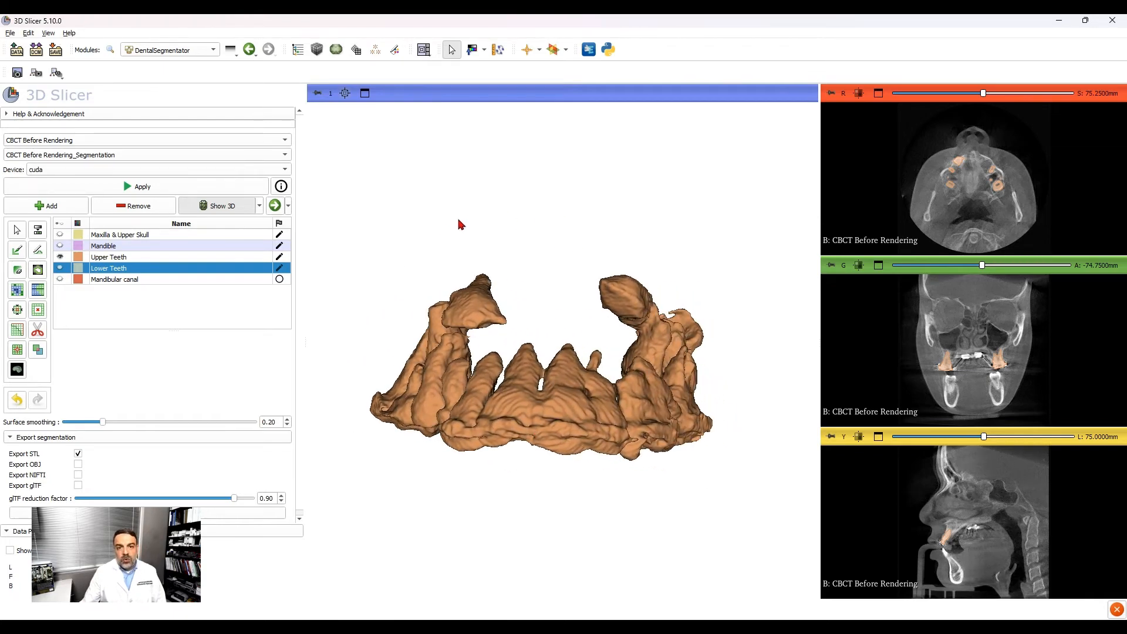
Step: Make the Maxilla & Upper Skull, Mandible, Lower Teeth and Mandibular canal segments visible again and redisplay the segmentation in 3D
{"action": "left_click", "coordinate": [215, 210]}
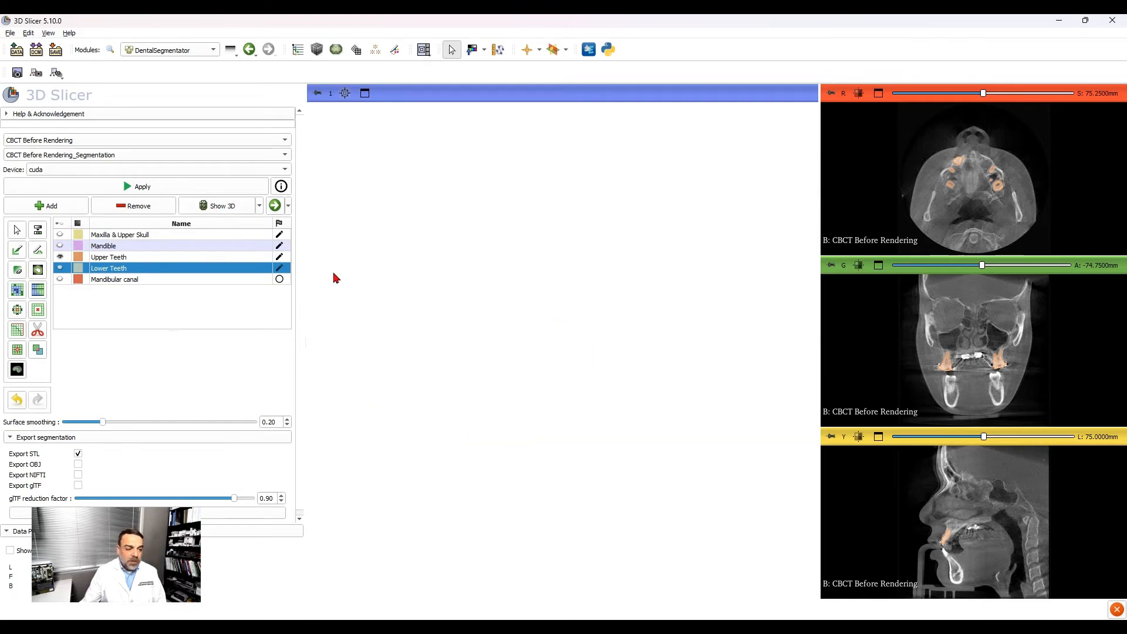
{"action": "left_click", "coordinate": [60, 235]}
{"action": "left_click", "coordinate": [60, 245]}
{"action": "left_click", "coordinate": [60, 267]}
{"action": "left_click", "coordinate": [60, 279]}
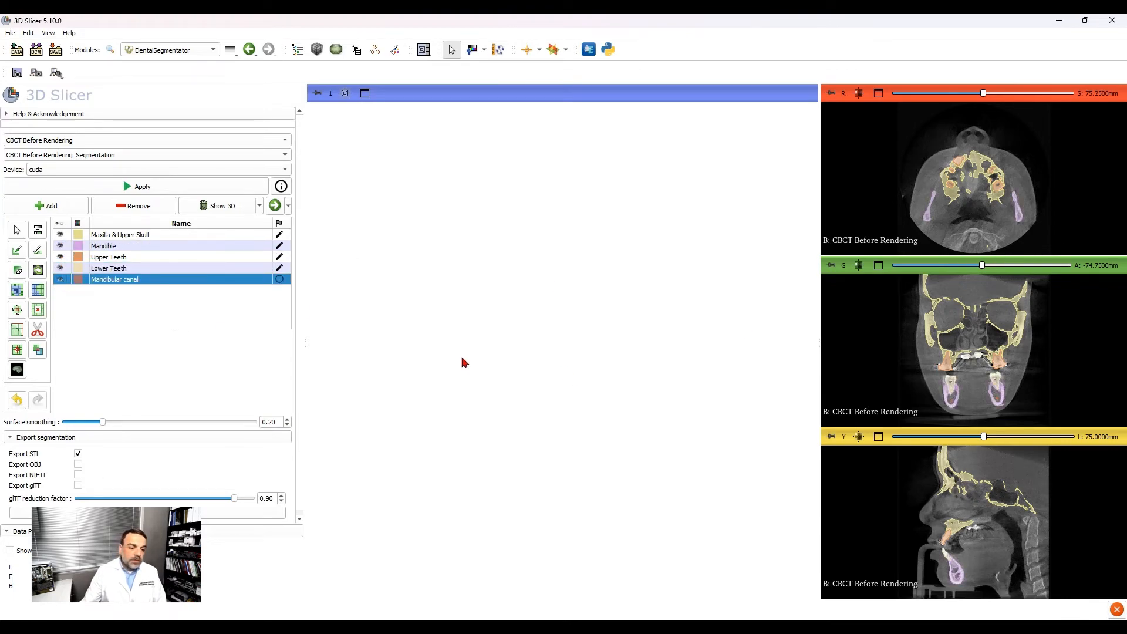
{"action": "left_click", "coordinate": [213, 207]}
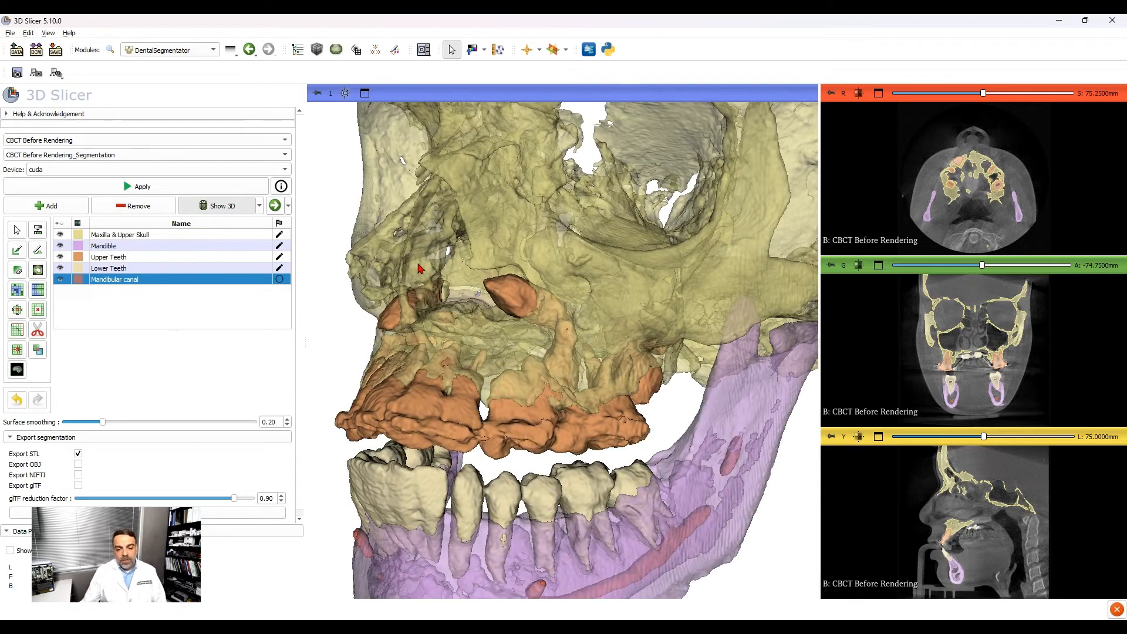
Step: Erase the protruding bone at the posterior edge of the Maxilla & Upper Skull segment with free-form Scissors, cutting from above
{"action": "scroll", "coordinate": [467, 330], "scroll_direction": "down", "scroll_amount": 5}
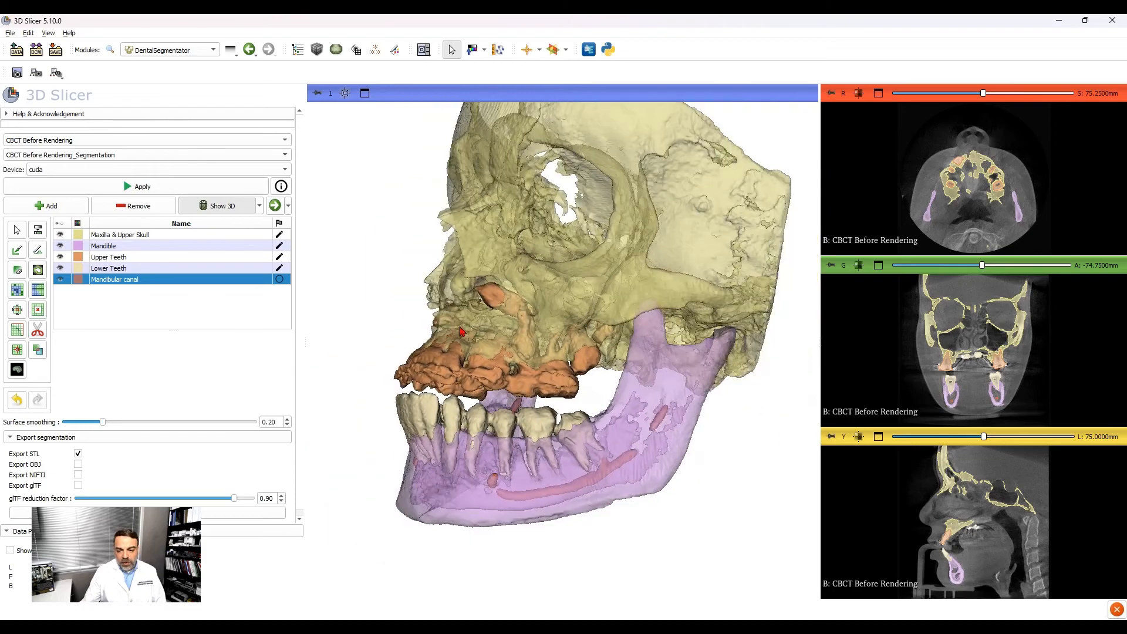
{"action": "left_click_drag", "start_coordinate": [490, 338], "coordinate": [640, 331]}
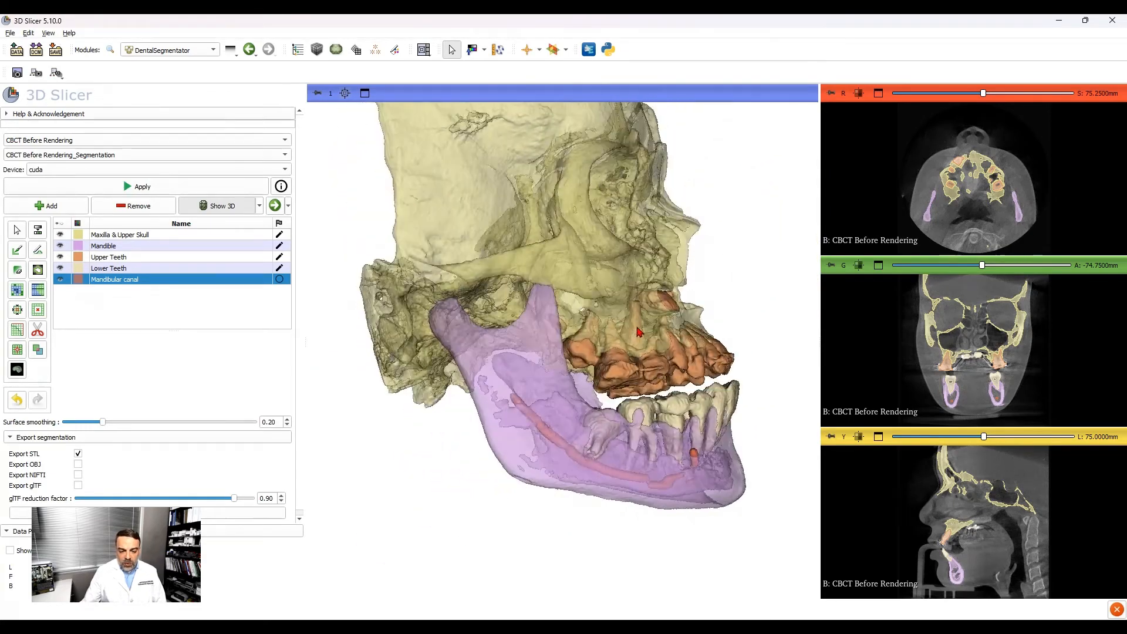
{"action": "left_click_drag", "start_coordinate": [427, 361], "coordinate": [636, 494]}
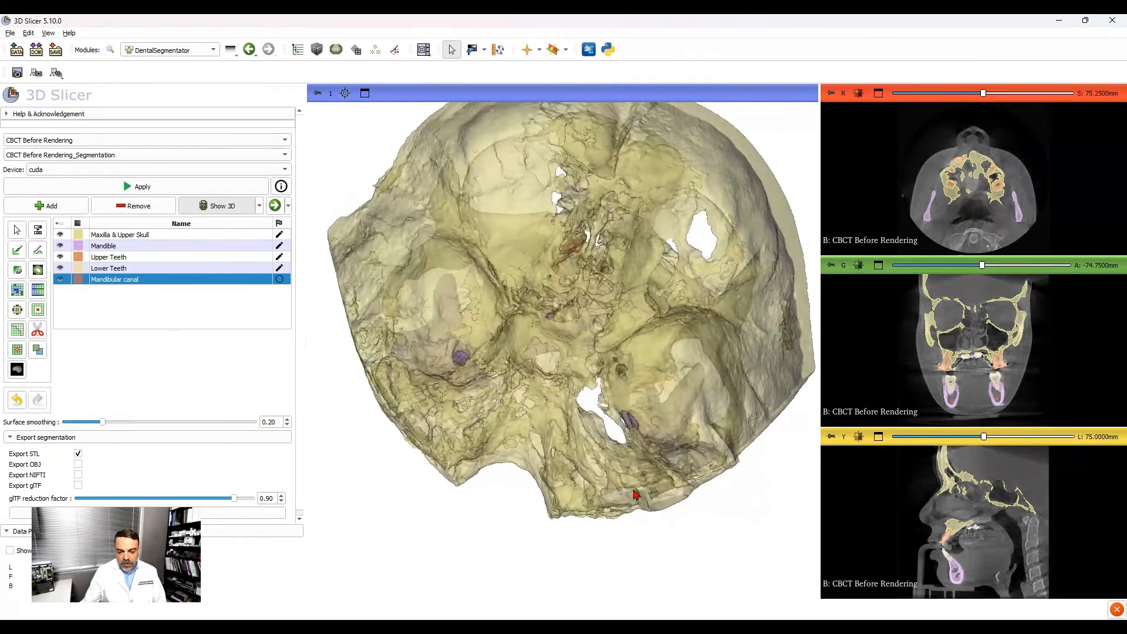
{"action": "left_click_drag", "start_coordinate": [518, 440], "coordinate": [467, 463]}
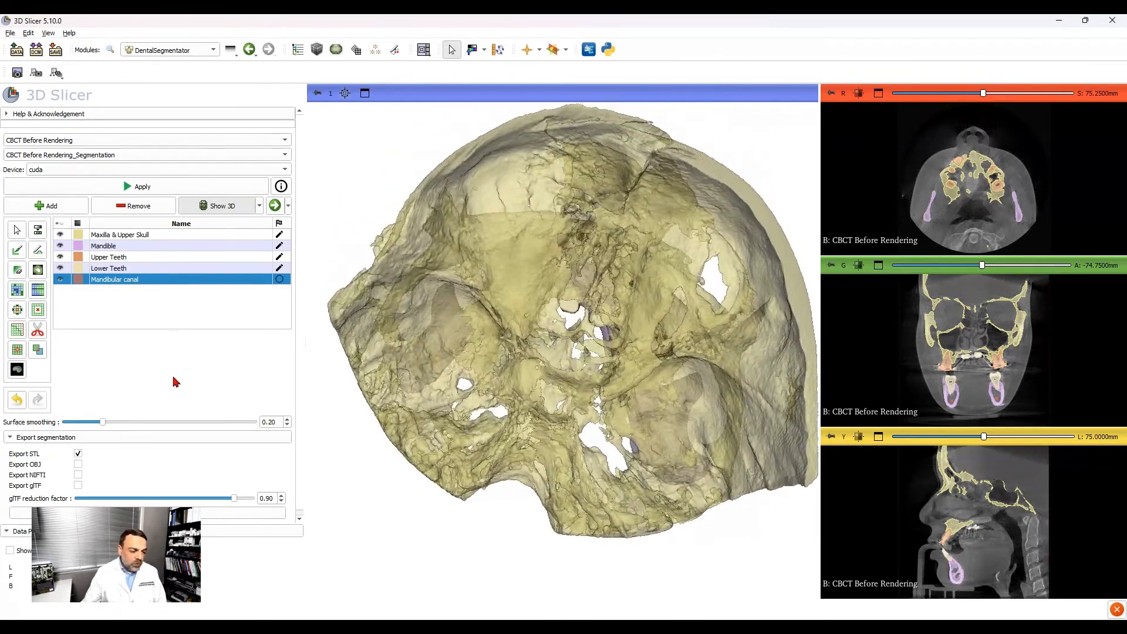
{"action": "left_click", "coordinate": [37, 334]}
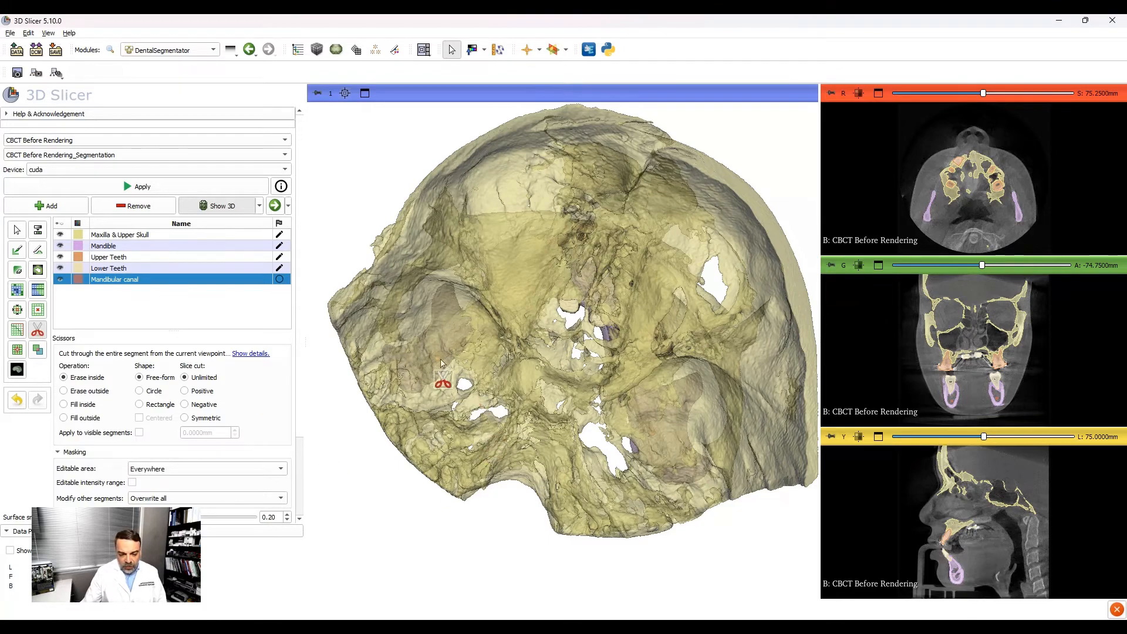
{"action": "mouse_move", "coordinate": [508, 502]}
{"action": "left_mouse_down"}
{"action": "mouse_move", "coordinate": [507, 467]}
{"action": "mouse_move", "coordinate": [468, 401]}
{"action": "mouse_move", "coordinate": [397, 383]}
{"action": "mouse_move", "coordinate": [353, 418]}
{"action": "mouse_move", "coordinate": [427, 501]}
{"action": "mouse_move", "coordinate": [507, 522]}
{"action": "mouse_move", "coordinate": [511, 501]}
{"action": "left_mouse_up"}
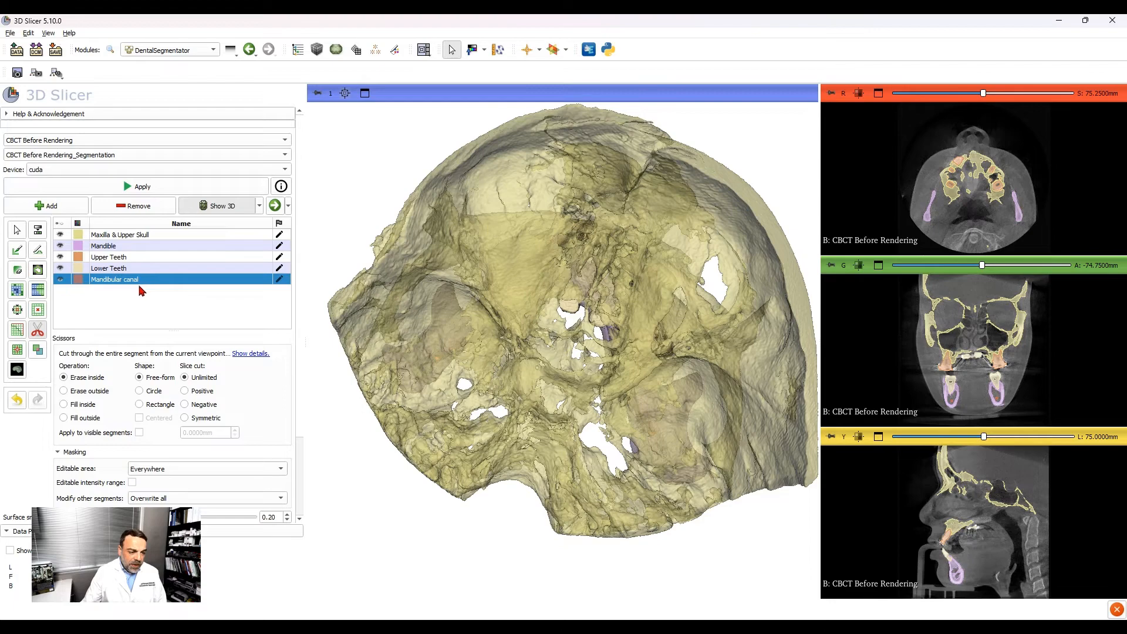
{"action": "left_click", "coordinate": [122, 237]}
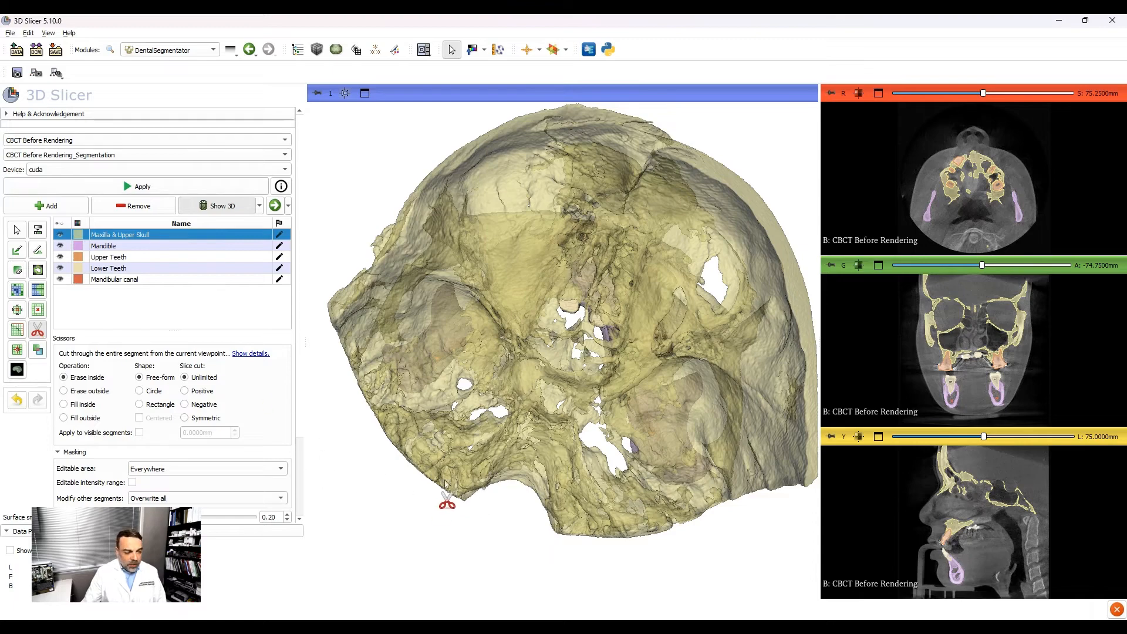
{"action": "mouse_move", "coordinate": [498, 491]}
{"action": "left_mouse_down"}
{"action": "mouse_move", "coordinate": [480, 475]}
{"action": "mouse_move", "coordinate": [423, 479]}
{"action": "mouse_move", "coordinate": [459, 523]}
{"action": "mouse_move", "coordinate": [497, 490]}
{"action": "left_mouse_up"}
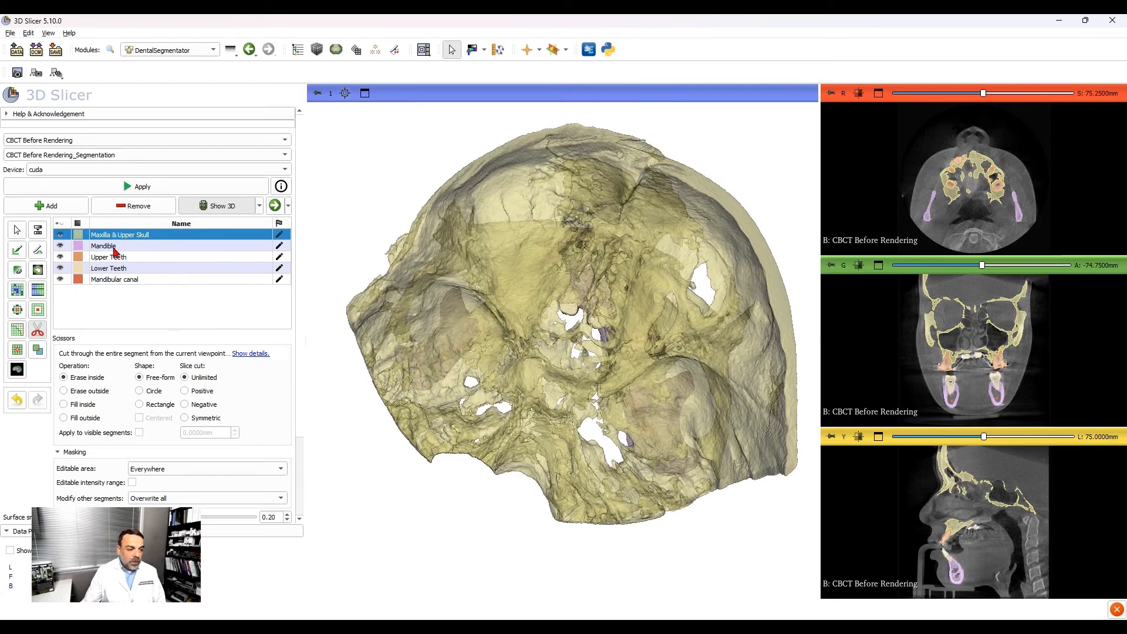
{"action": "left_click", "coordinate": [15, 231]}
{"action": "left_click_drag", "start_coordinate": [463, 435], "coordinate": [426, 389]}
{"action": "left_click_drag", "start_coordinate": [732, 255], "coordinate": [609, 228]}
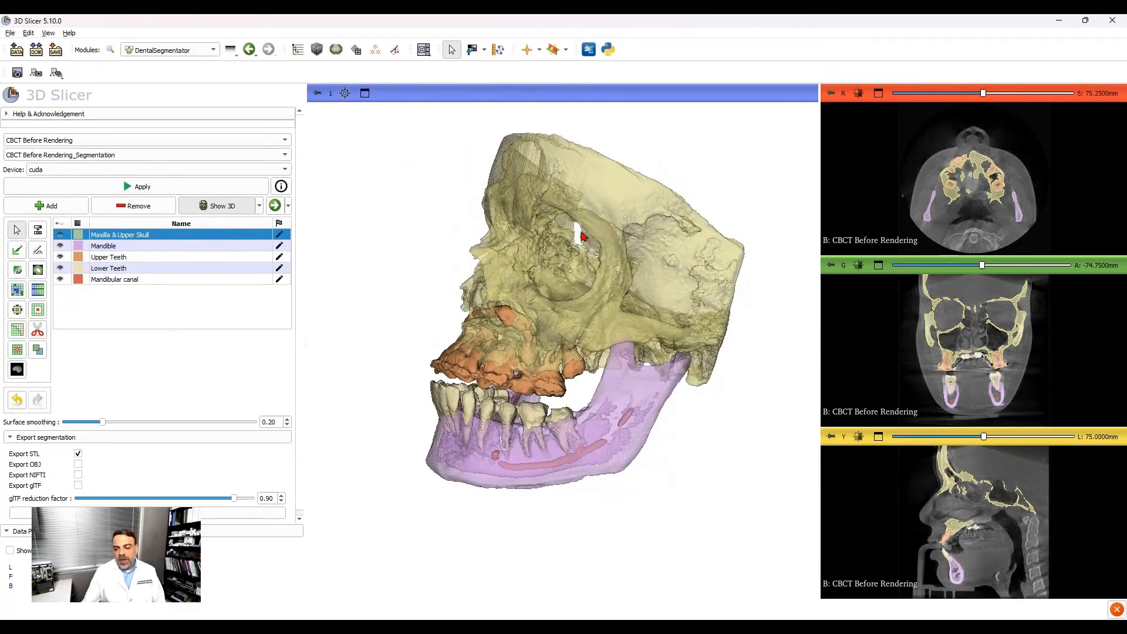
Step: Examine the trimmed skull model from the side and front, with a close look at the Upper Teeth segment and its parts beside the nasal opening
{"action": "left_click_drag", "start_coordinate": [627, 340], "coordinate": [610, 296]}
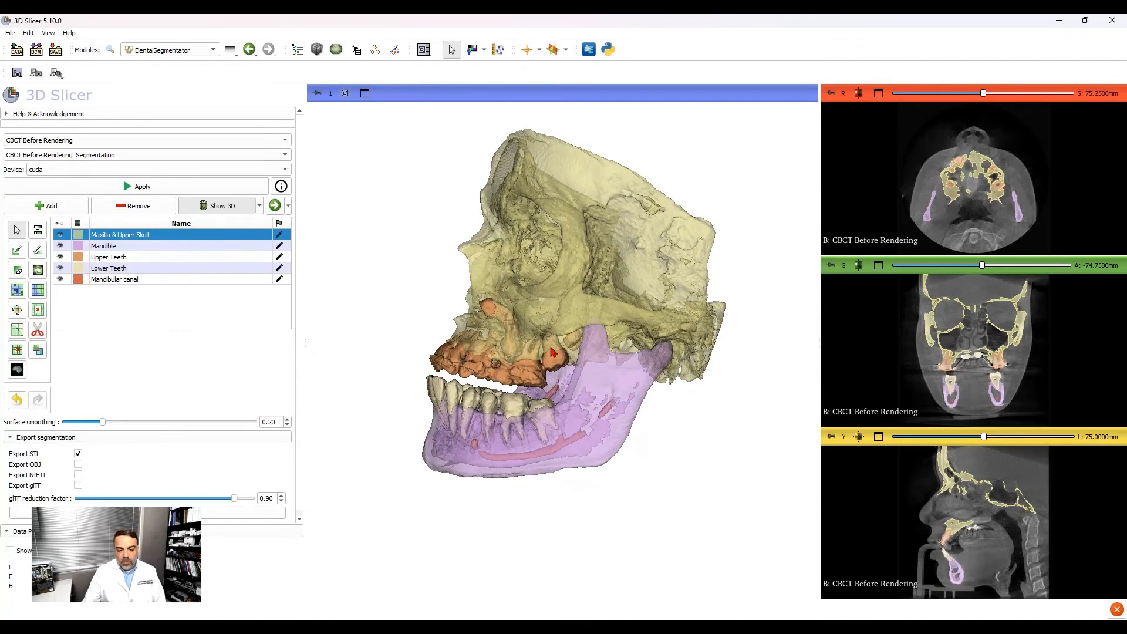
{"action": "left_click_drag", "start_coordinate": [526, 346], "coordinate": [623, 345]}
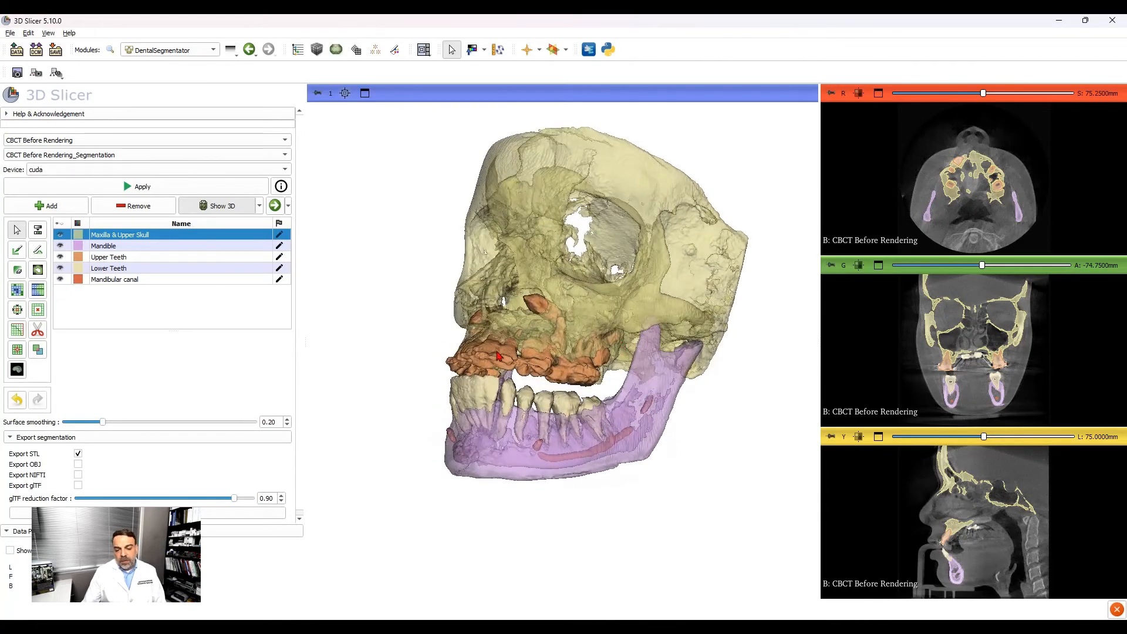
{"action": "left_click_drag", "start_coordinate": [498, 356], "coordinate": [495, 378]}
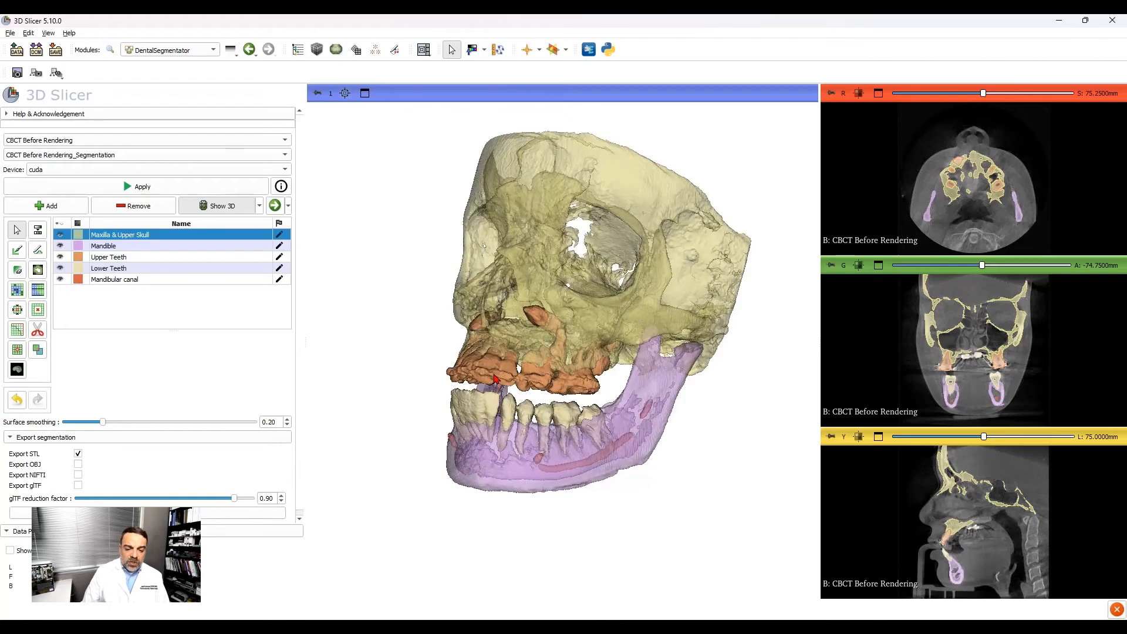
{"action": "scroll", "coordinate": [487, 367], "scroll_direction": "up", "scroll_amount": 5}
{"action": "left_click_drag", "start_coordinate": [478, 355], "coordinate": [641, 356]}
{"action": "left_click_drag", "start_coordinate": [594, 327], "coordinate": [572, 325]}
{"action": "left_click_drag", "start_coordinate": [532, 273], "coordinate": [613, 270]}
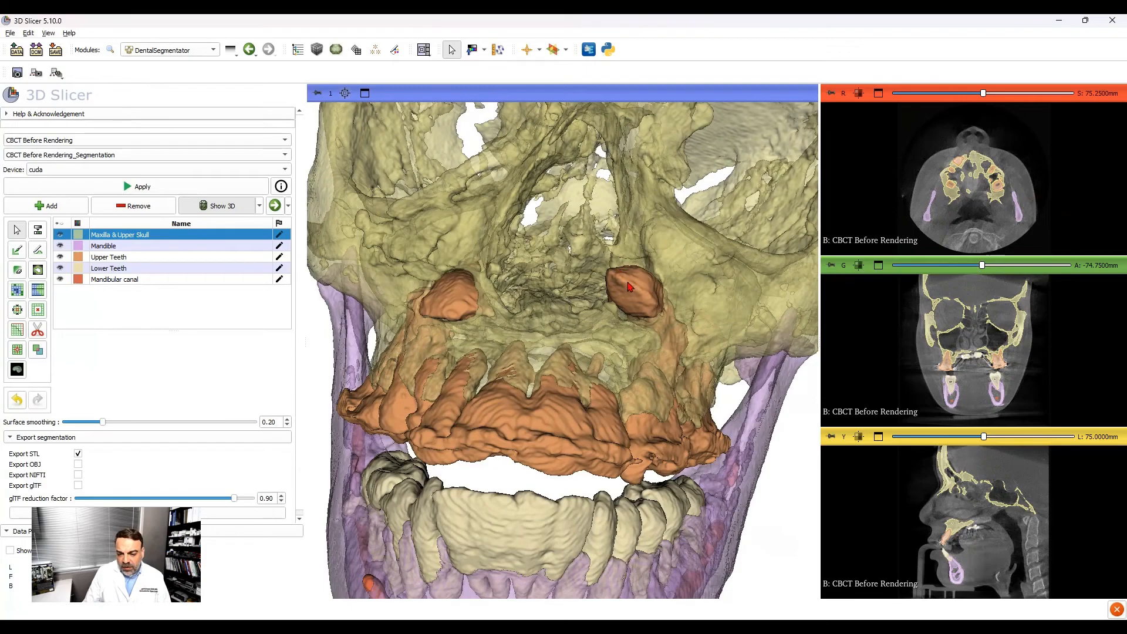
{"action": "left_click_drag", "start_coordinate": [610, 290], "coordinate": [523, 279]}
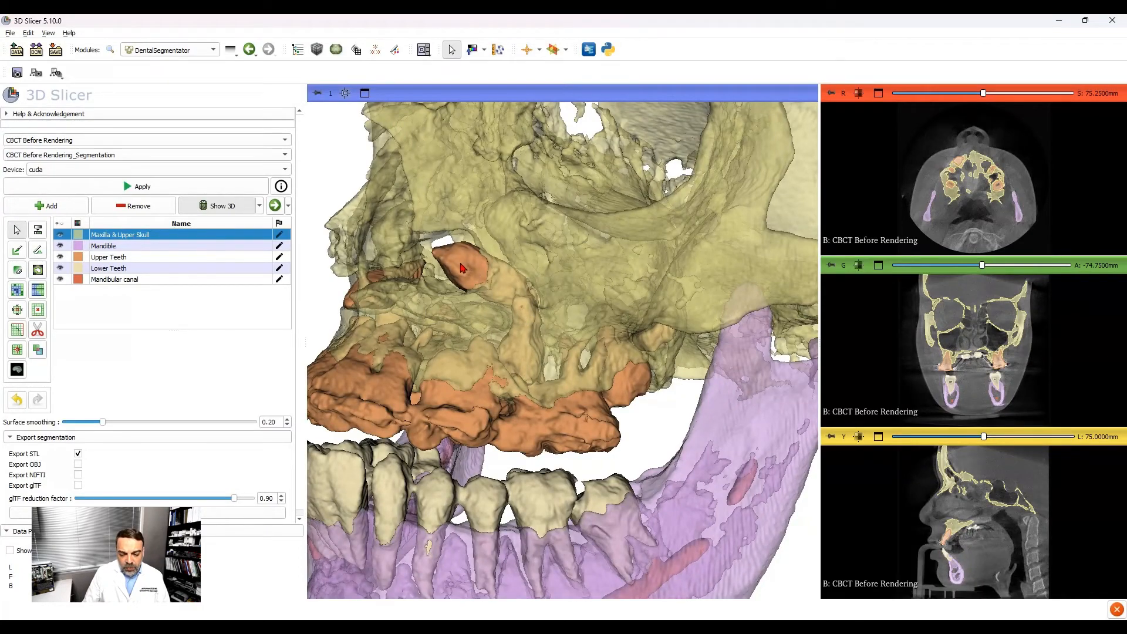
{"action": "left_click_drag", "start_coordinate": [428, 281], "coordinate": [517, 389]}
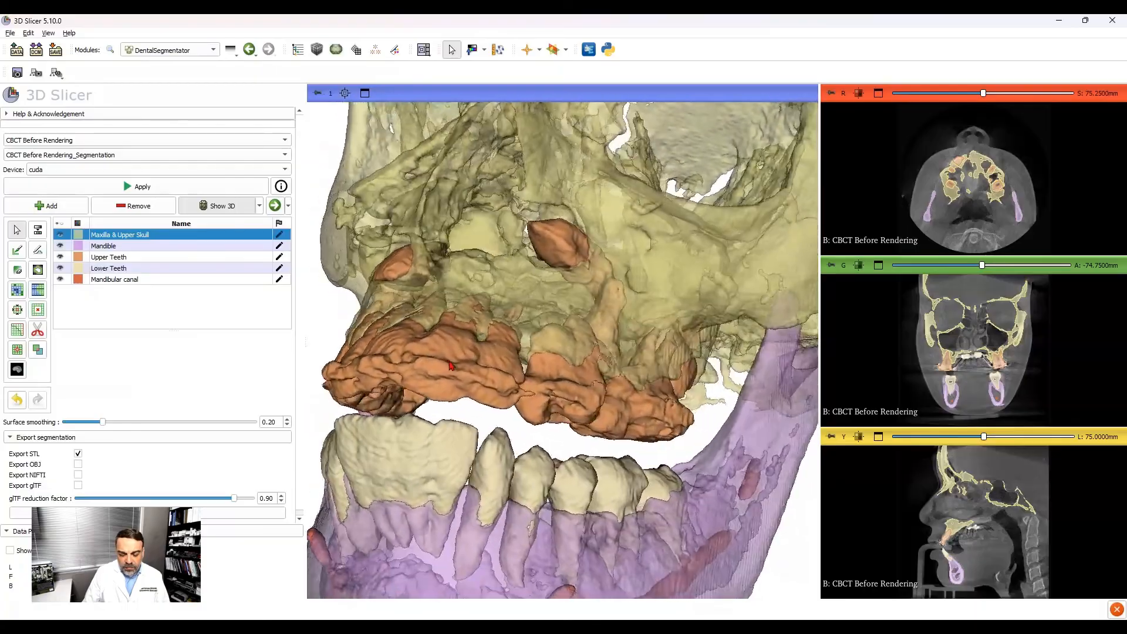